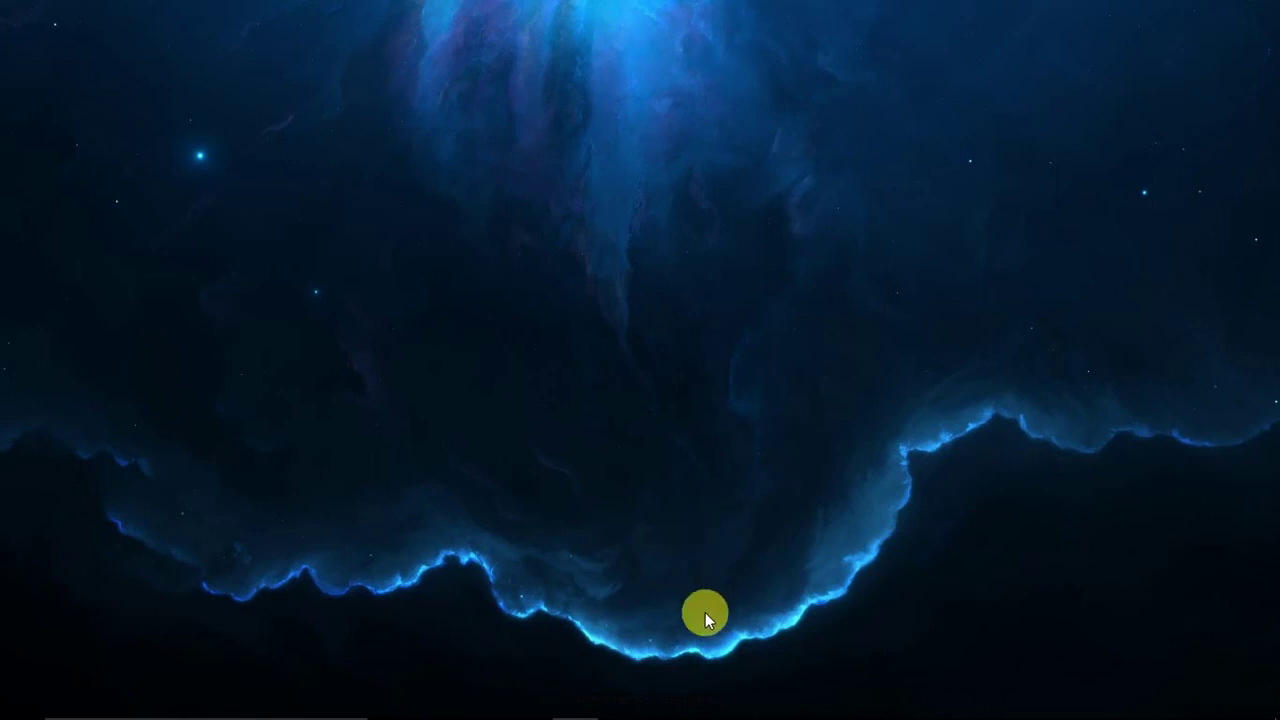
{"action": "left_click", "coordinate": [575, 703]}
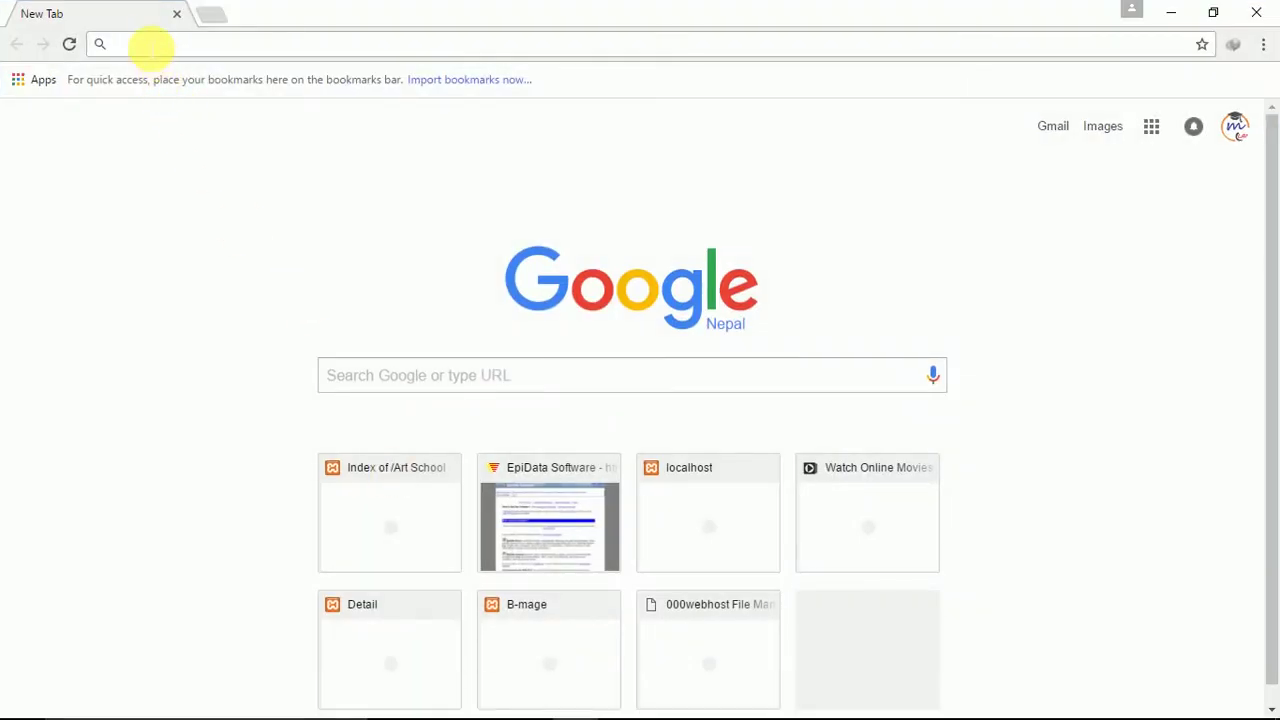
{"action": "type", "text": "www"}
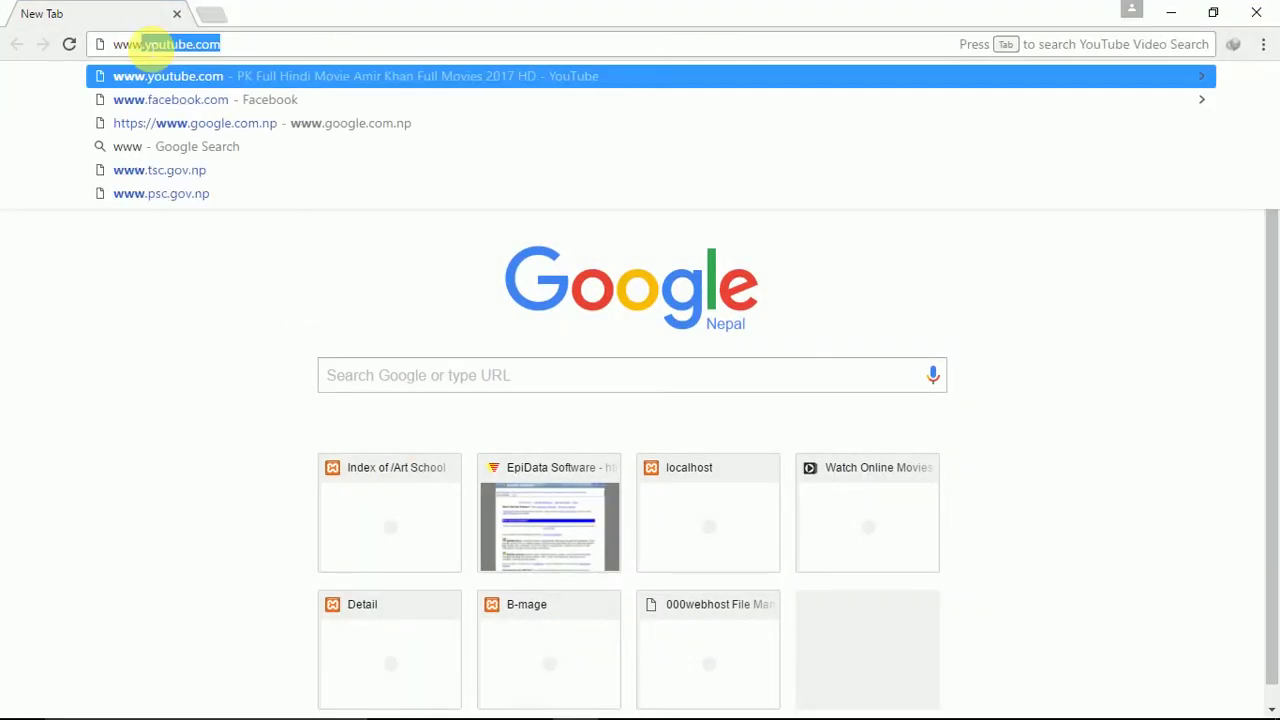
{"action": "type", "text": ".epidata.dk"}
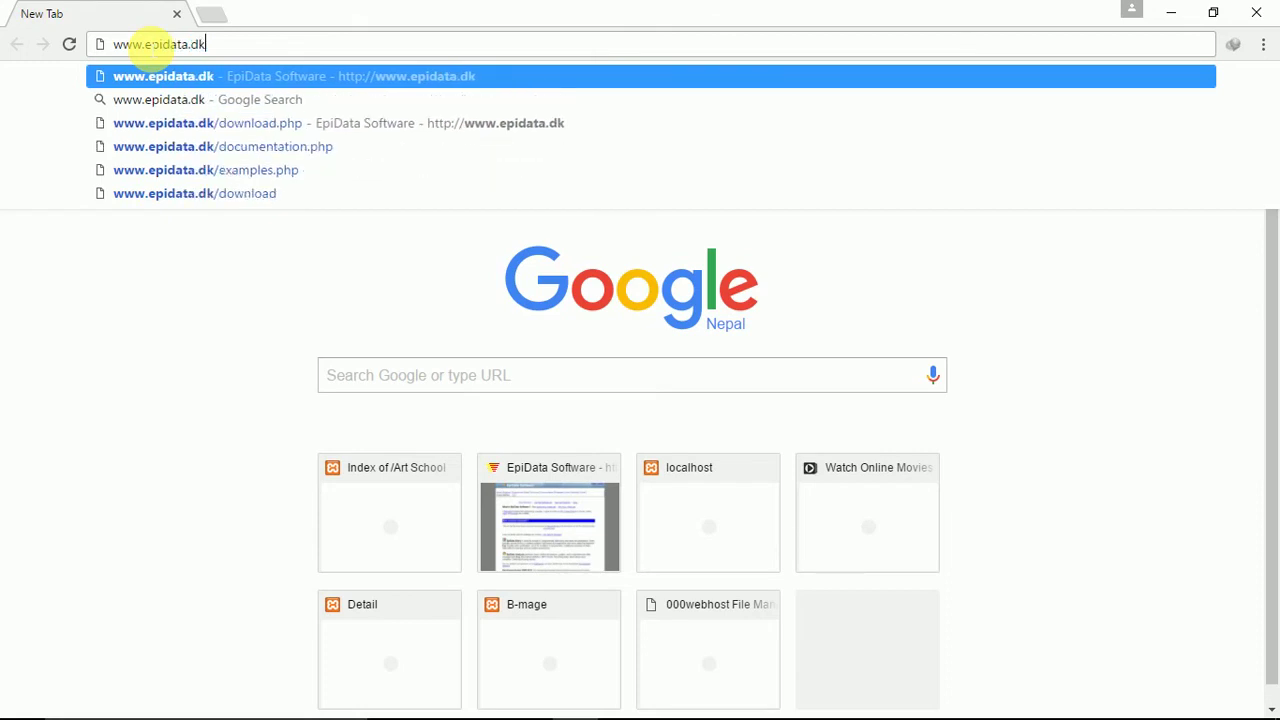
{"action": "key", "text": "Return"}
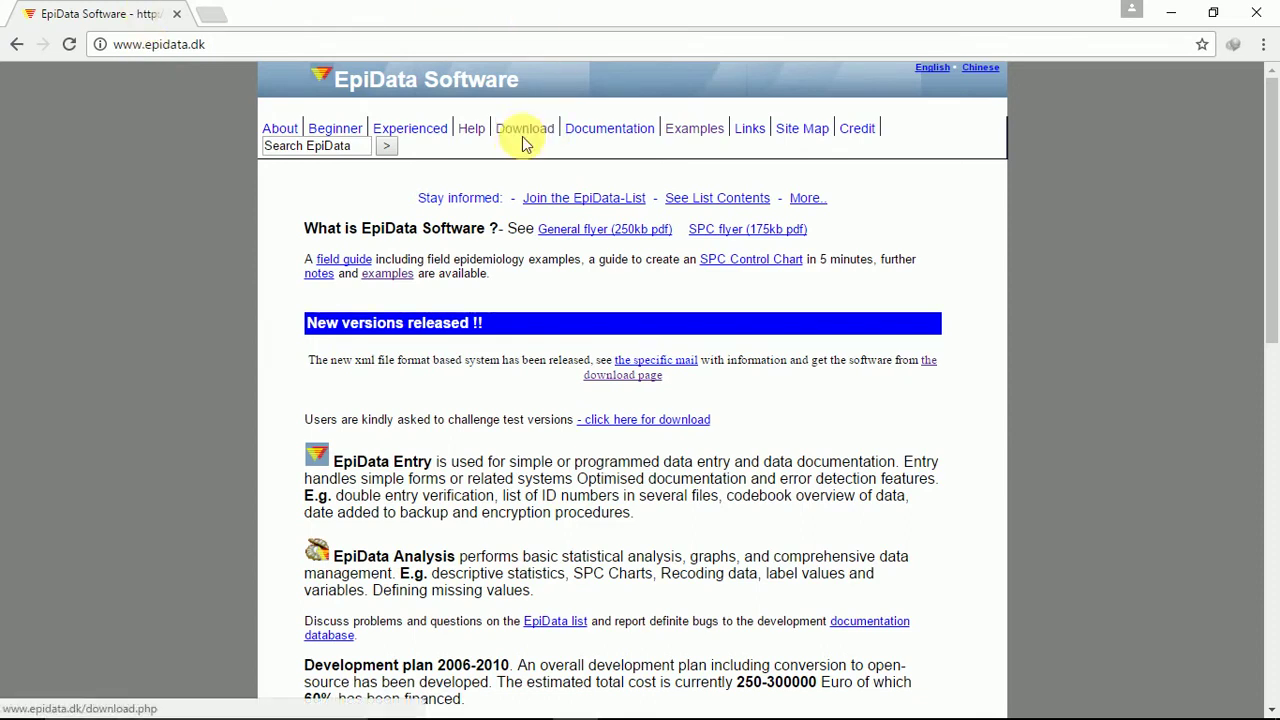
Step: Open Download and scroll to the Manager v4.0.0.96 and EntryClient v4.0.1.45 installation packages
{"action": "mouse_move", "coordinate": [524, 128]}
{"action": "left_click", "coordinate": [534, 137]}
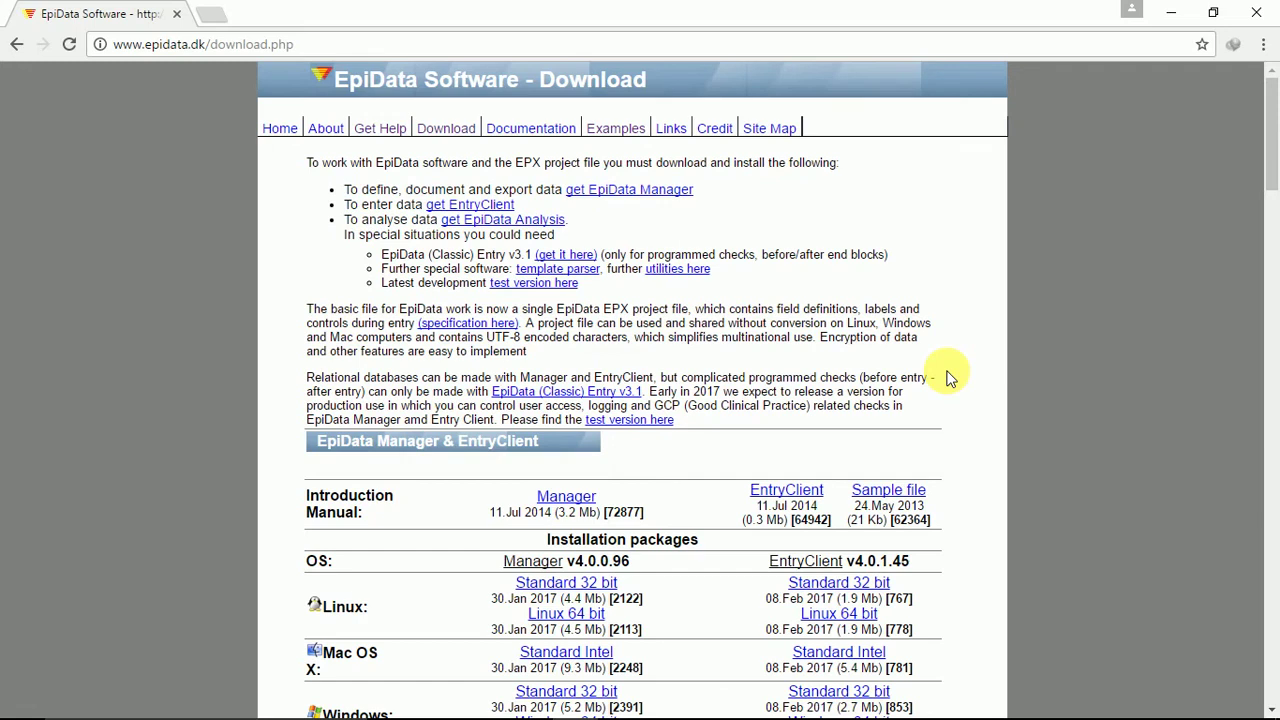
{"action": "scroll", "coordinate": [950, 378], "scroll_direction": "down", "scroll_amount": 1}
{"action": "scroll", "coordinate": [950, 378], "scroll_direction": "down", "scroll_amount": 1}
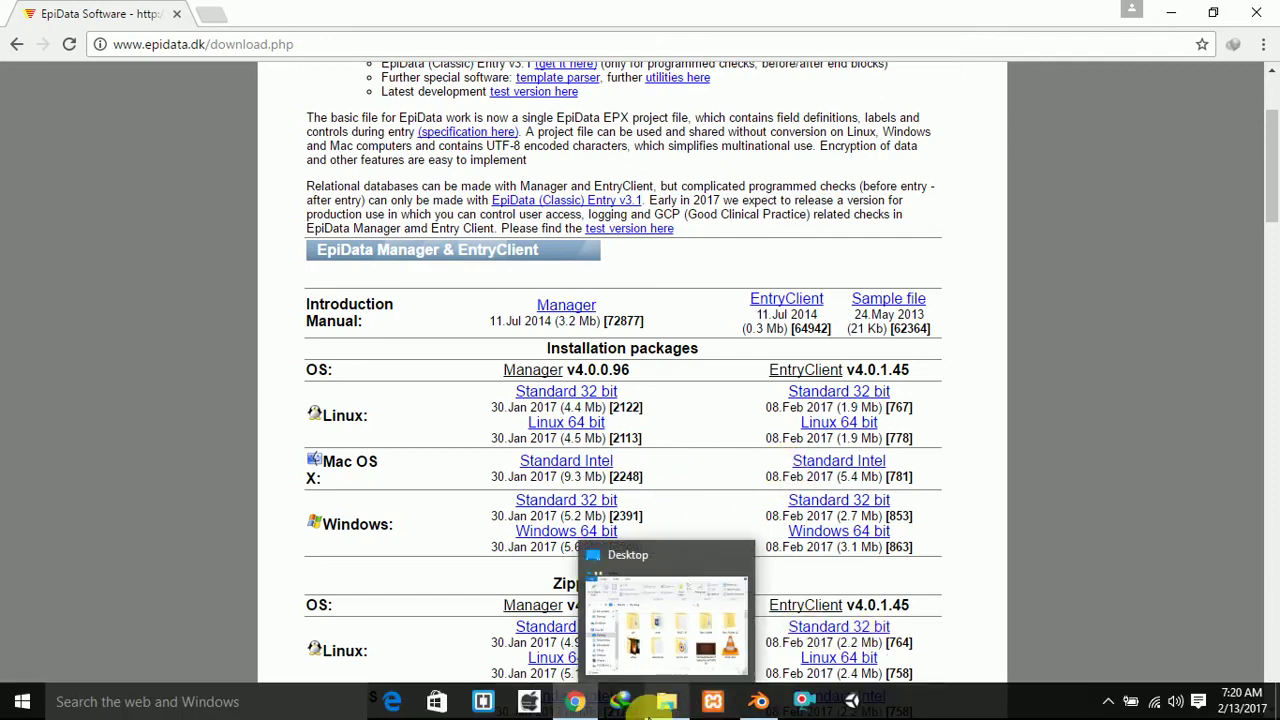
Step: Show the Downloads folder in File Explorer and select the EpiData Entry Client installer
{"action": "left_click", "coordinate": [660, 702]}
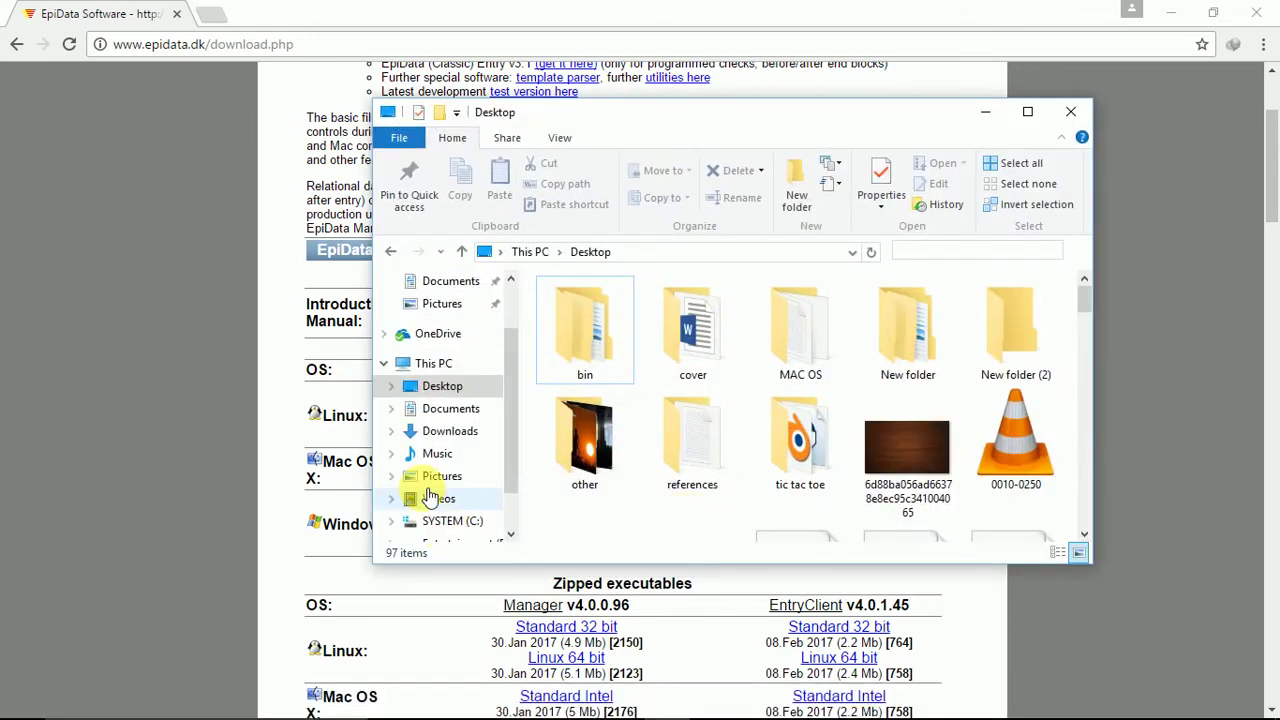
{"action": "left_click", "coordinate": [438, 430]}
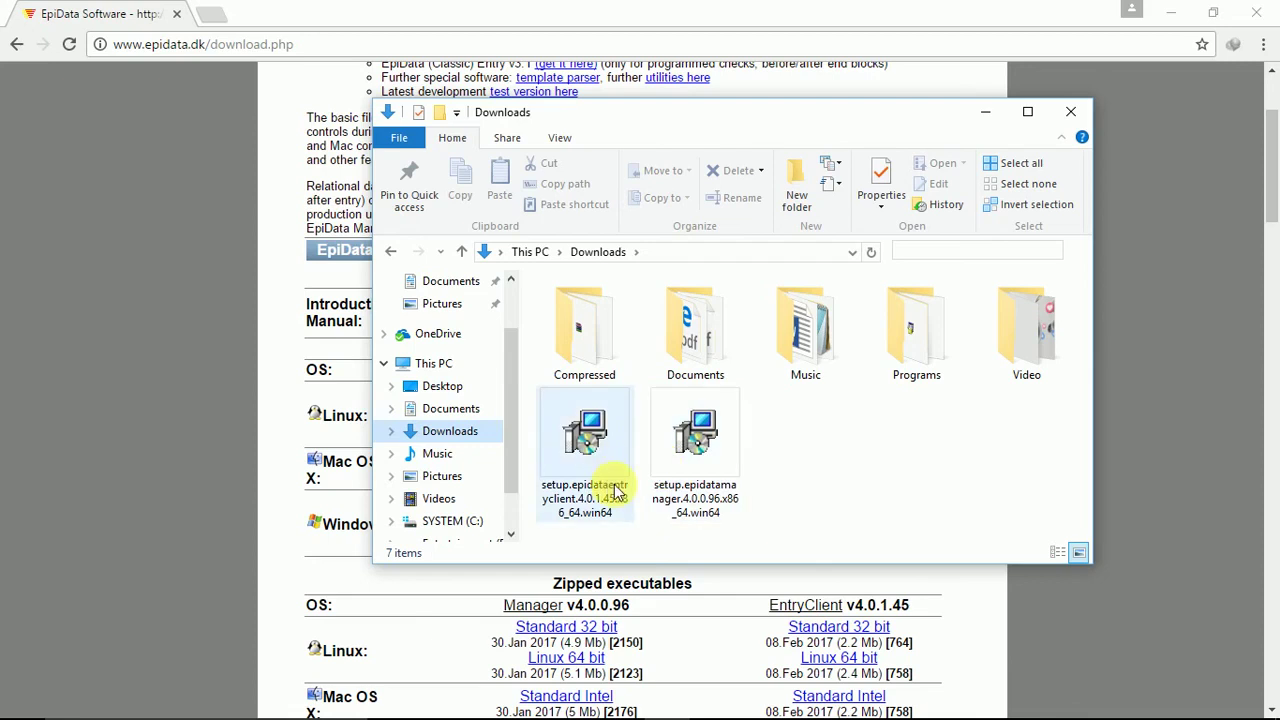
{"action": "left_click", "coordinate": [616, 490]}
{"action": "mouse_move", "coordinate": [695, 455]}
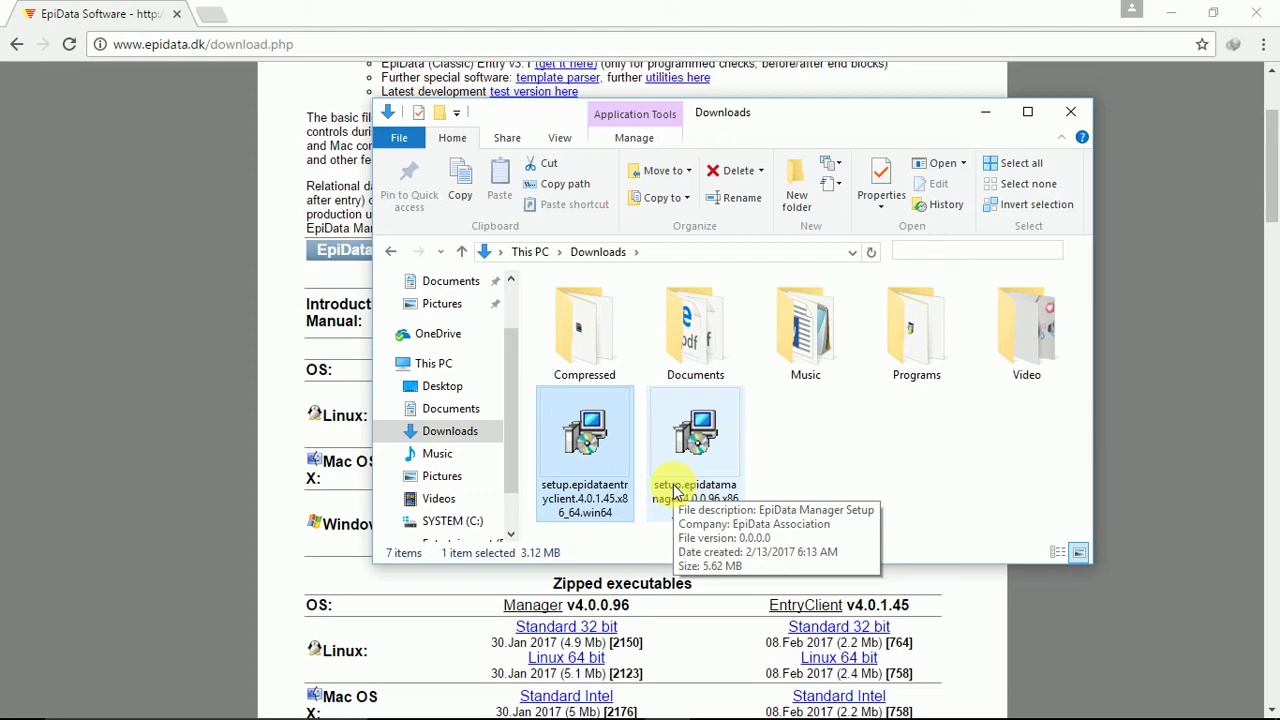
Step: Launch EpiData Manager from the Start menu's All apps list
{"action": "left_click", "coordinate": [12, 704]}
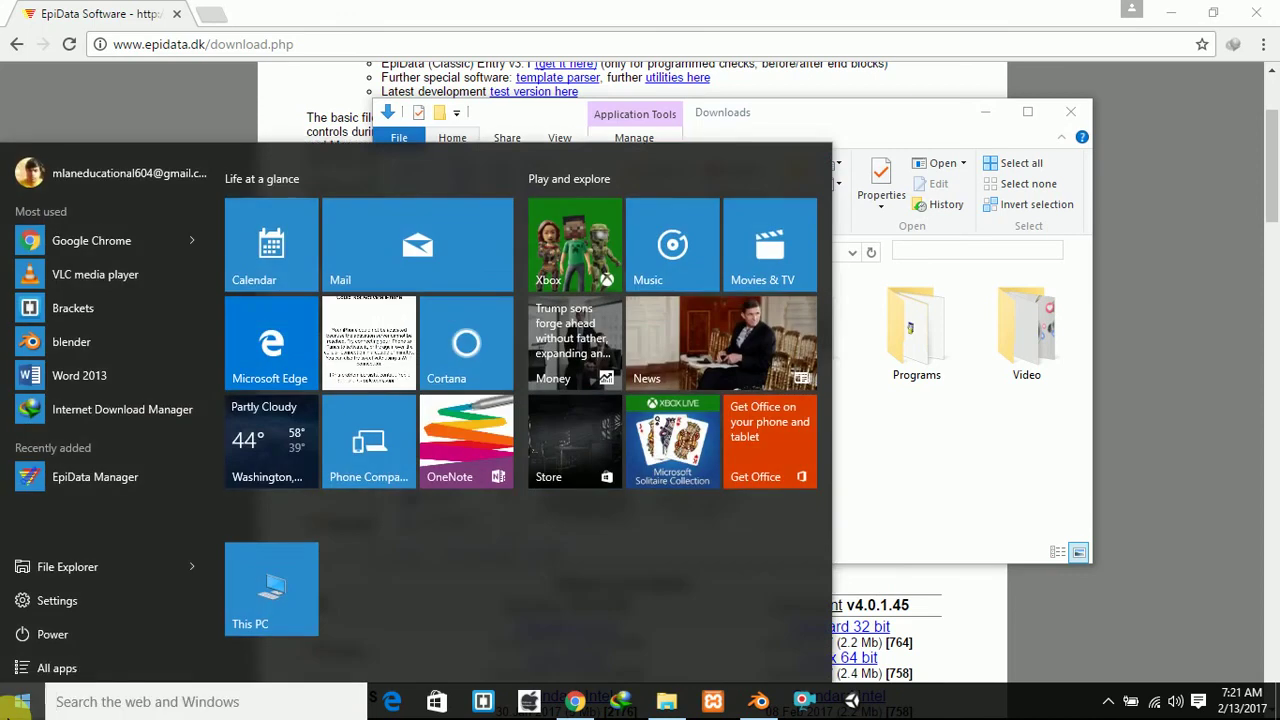
{"action": "left_click", "coordinate": [90, 664]}
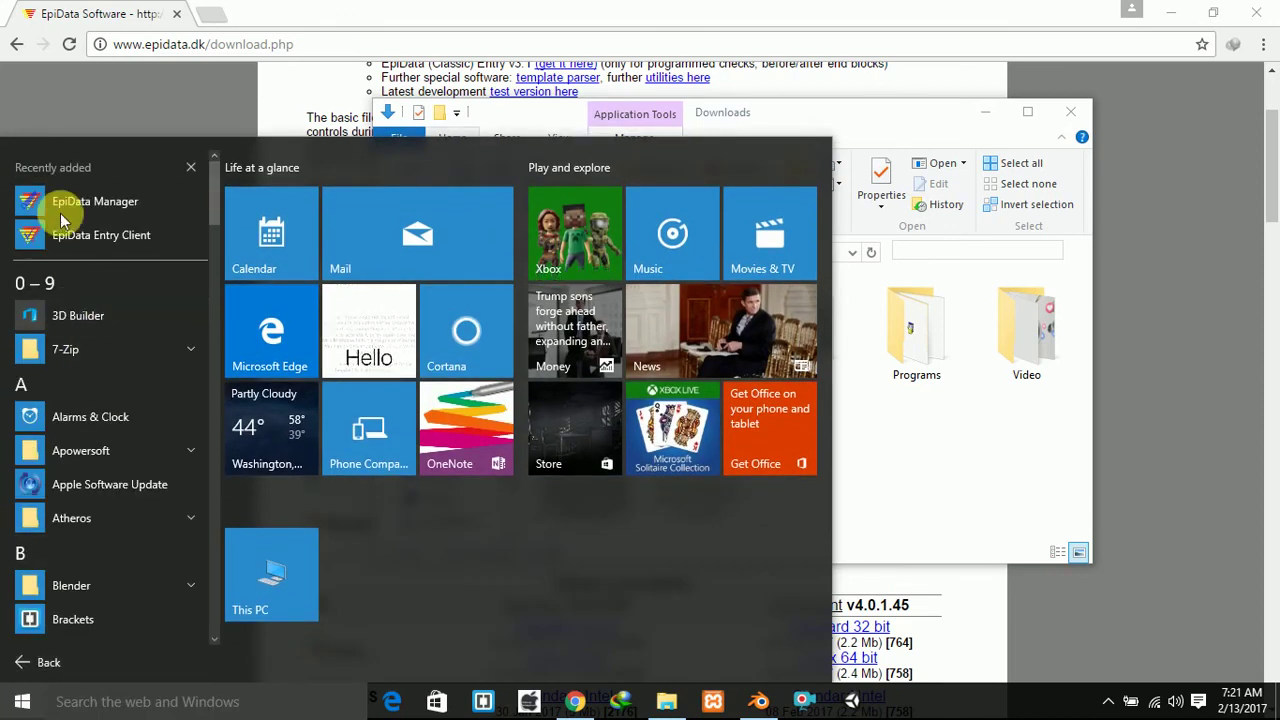
{"action": "left_click", "coordinate": [120, 203]}
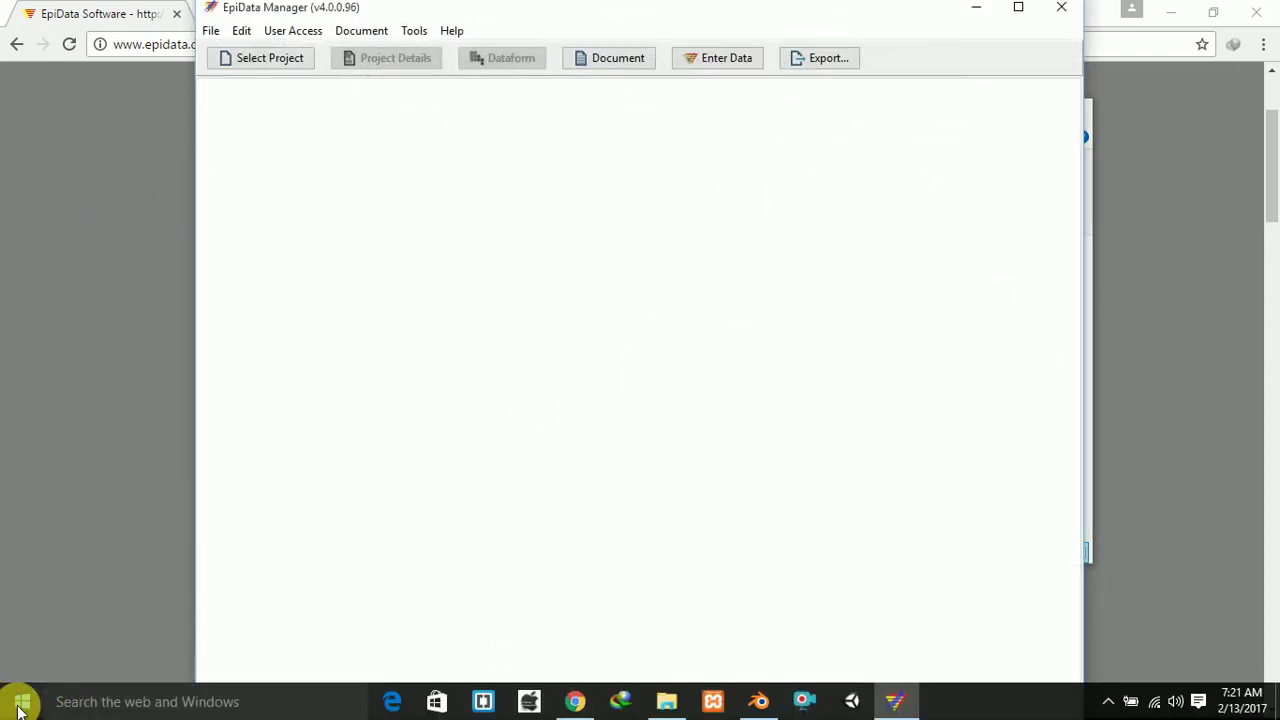
Step: Launch EpiData Entry Client from the Start menu's All apps list
{"action": "left_click", "coordinate": [21, 706]}
{"action": "left_click", "coordinate": [40, 662]}
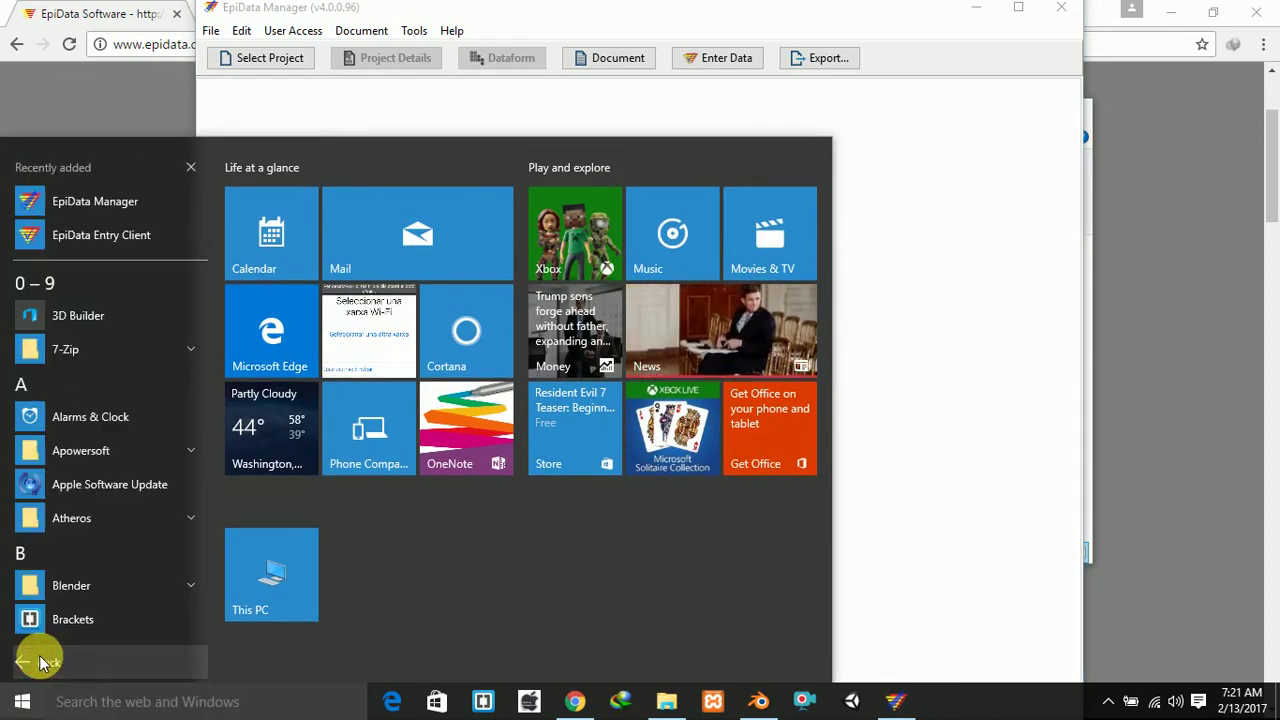
{"action": "left_click", "coordinate": [75, 242]}
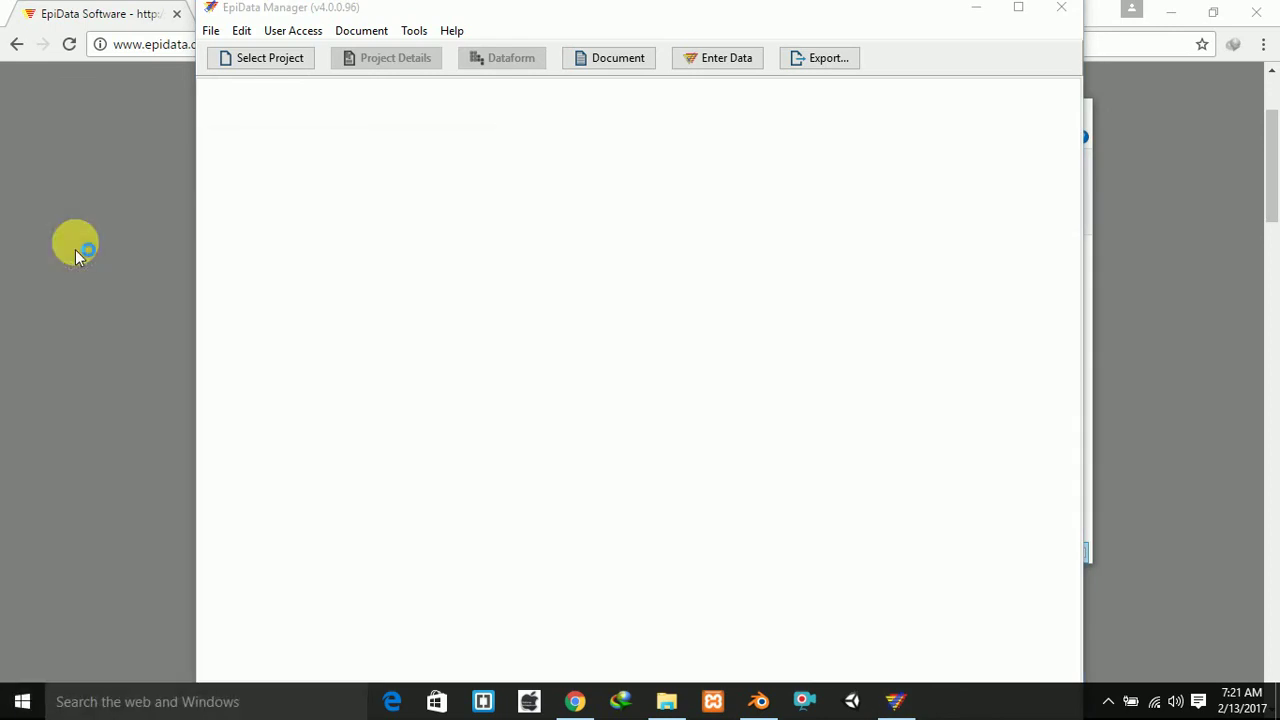